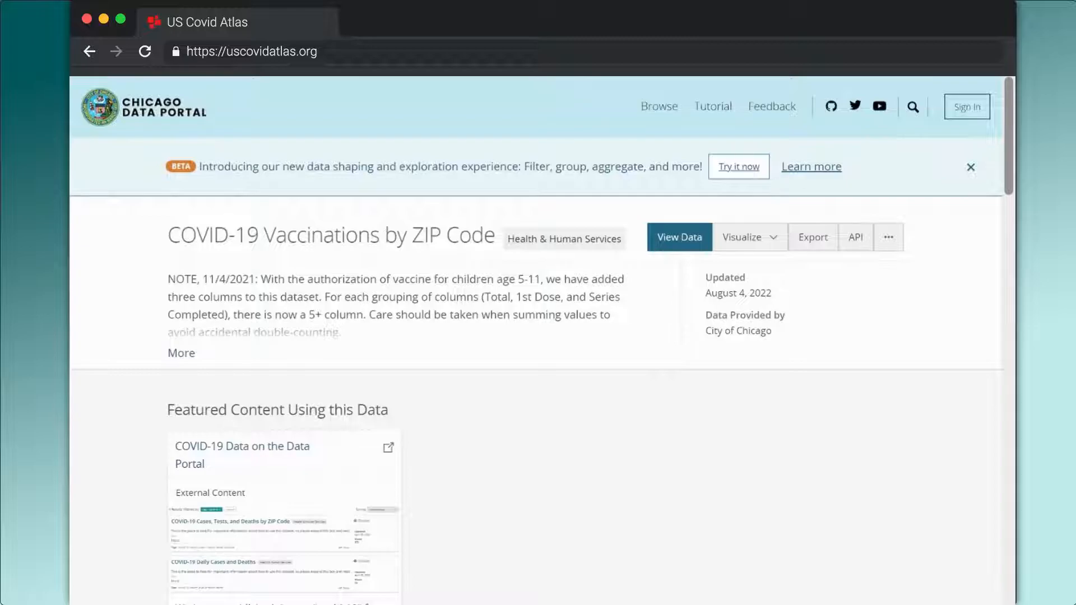
Read the full description of the COVID-19 Vaccinations by ZIP Code dataset, including its definitions, coverage notes and data source
left_click(181, 353)
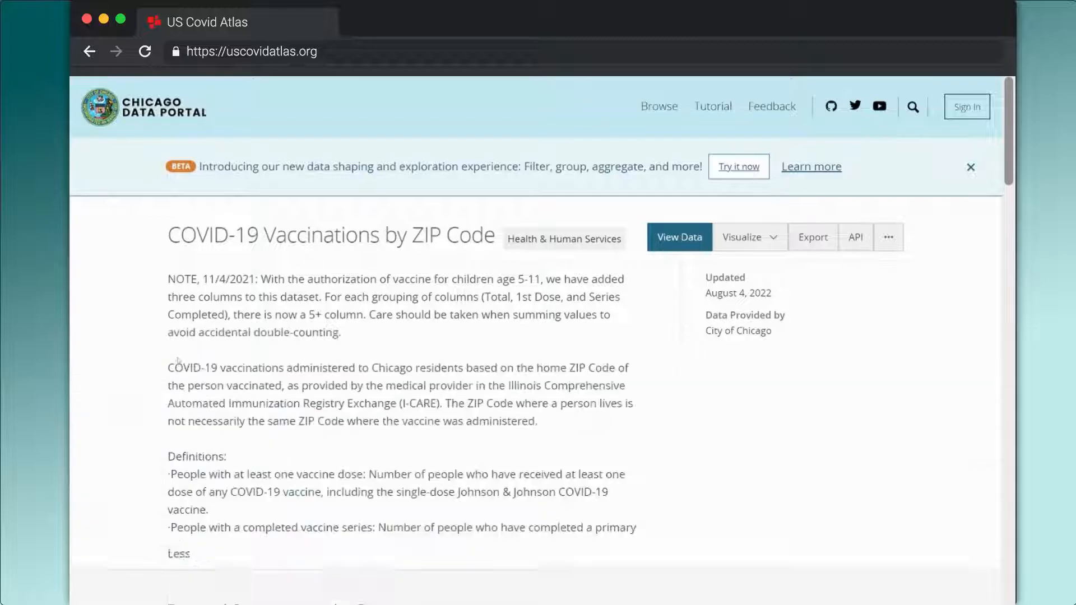
scroll(171, 351, "down", 1)
scroll(171, 351, "down", 5)
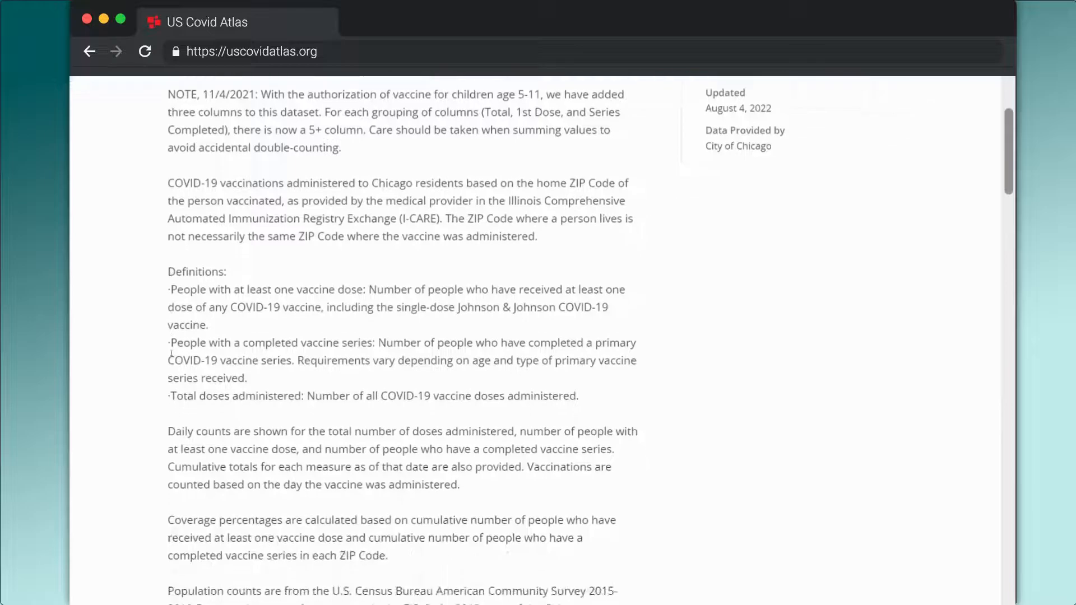
left_click_drag(164, 356, 461, 418)
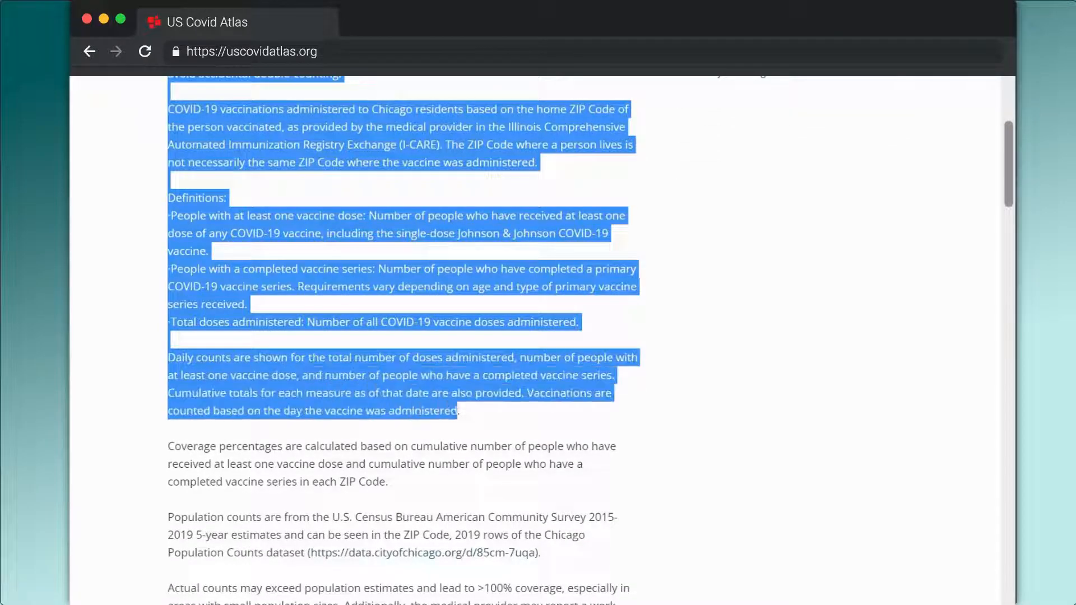
left_click(461, 418)
left_click_drag(166, 448, 403, 489)
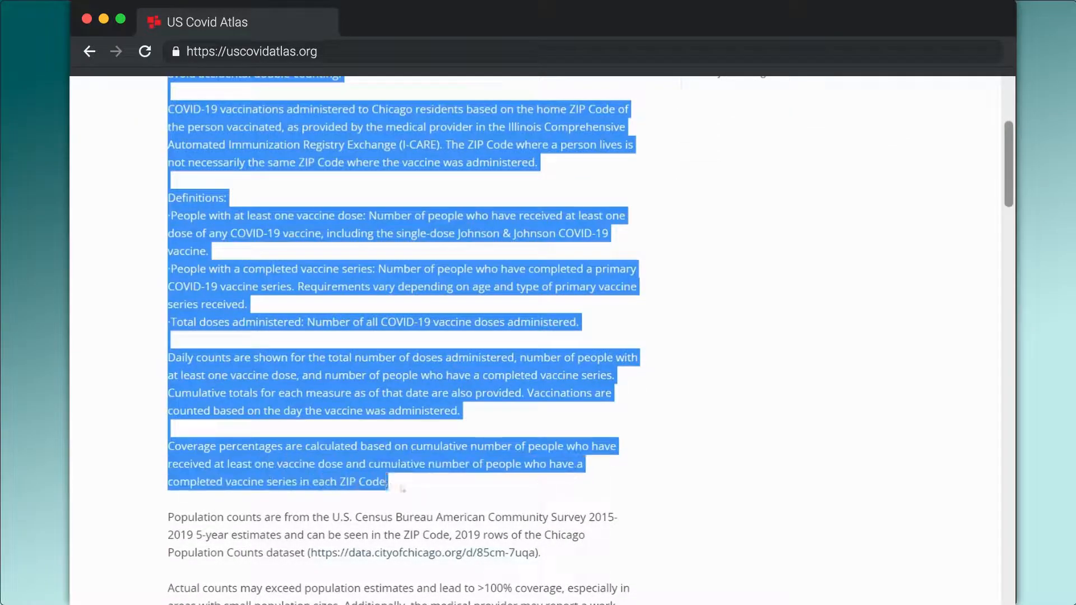
left_click(404, 488)
scroll(403, 489, "down", 3)
scroll(404, 419, "down", 5)
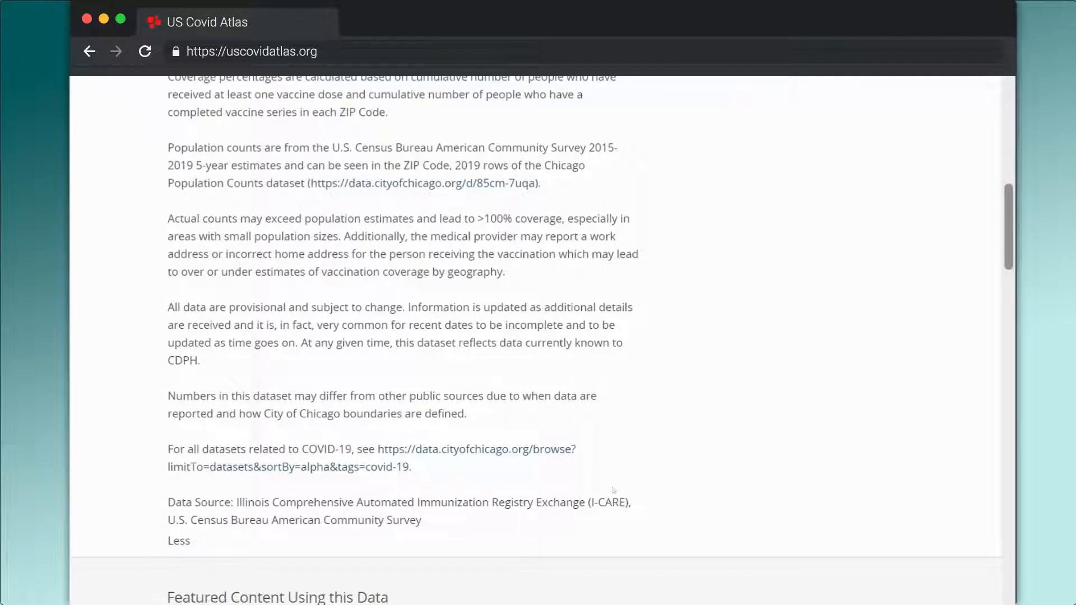
scroll(617, 489, "up", 10)
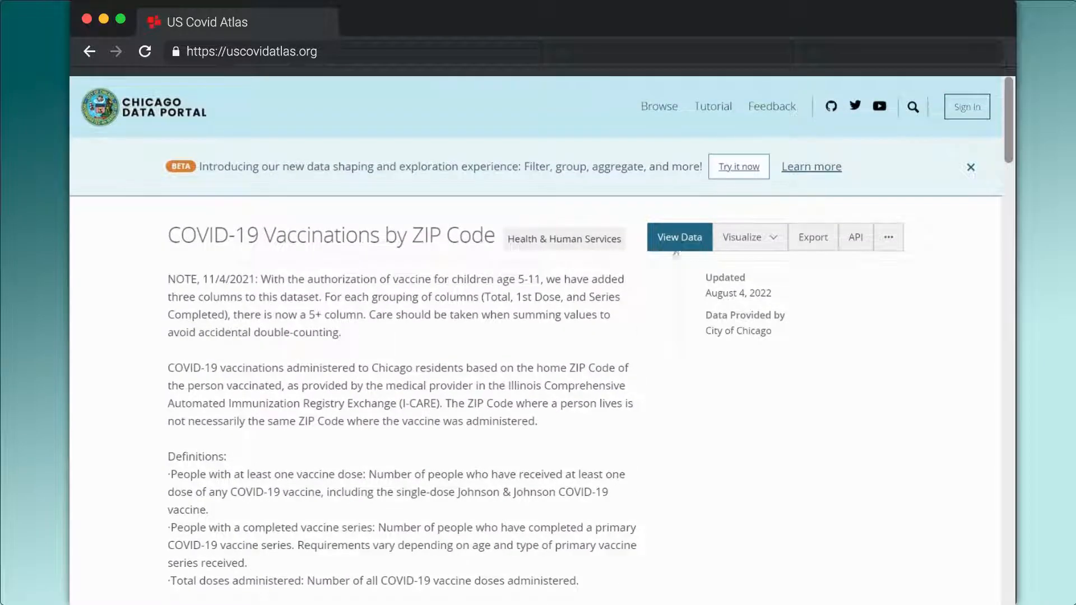
View the vaccination dataset as a table and look through its rows
left_click(679, 237)
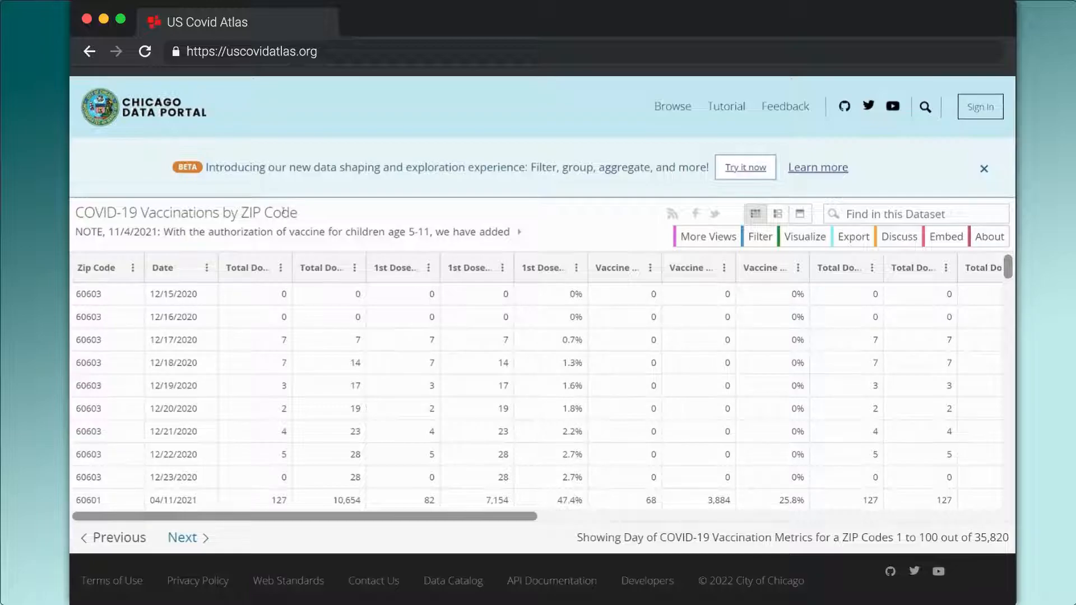
scroll(250, 353, "down", 3)
scroll(250, 353, "down", 2)
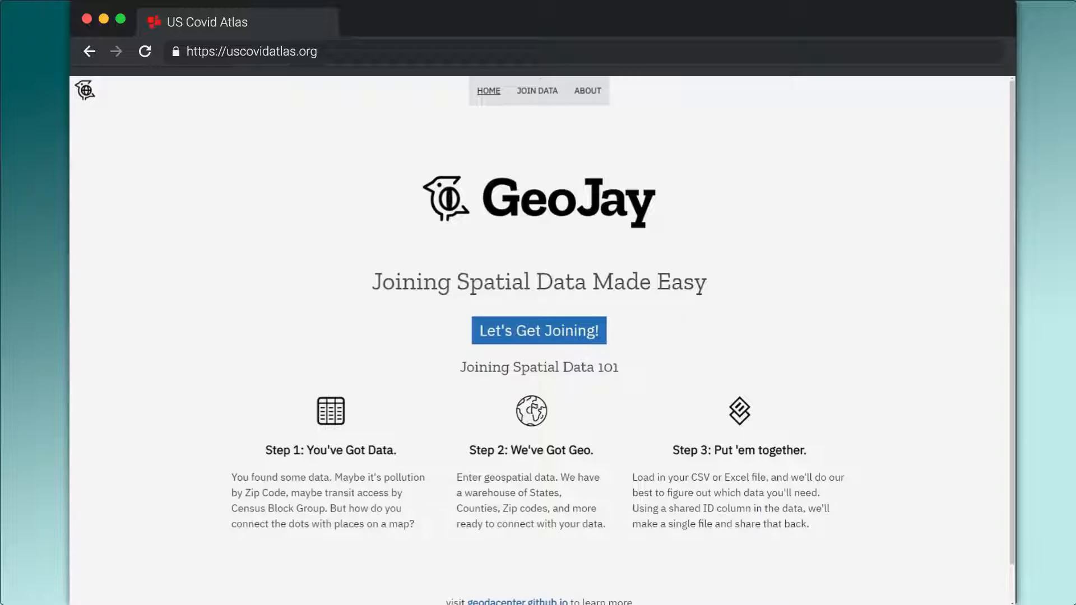
Start a data join in GeoJay and load the table file chicago_vax_cleaned.csv
left_click(572, 338)
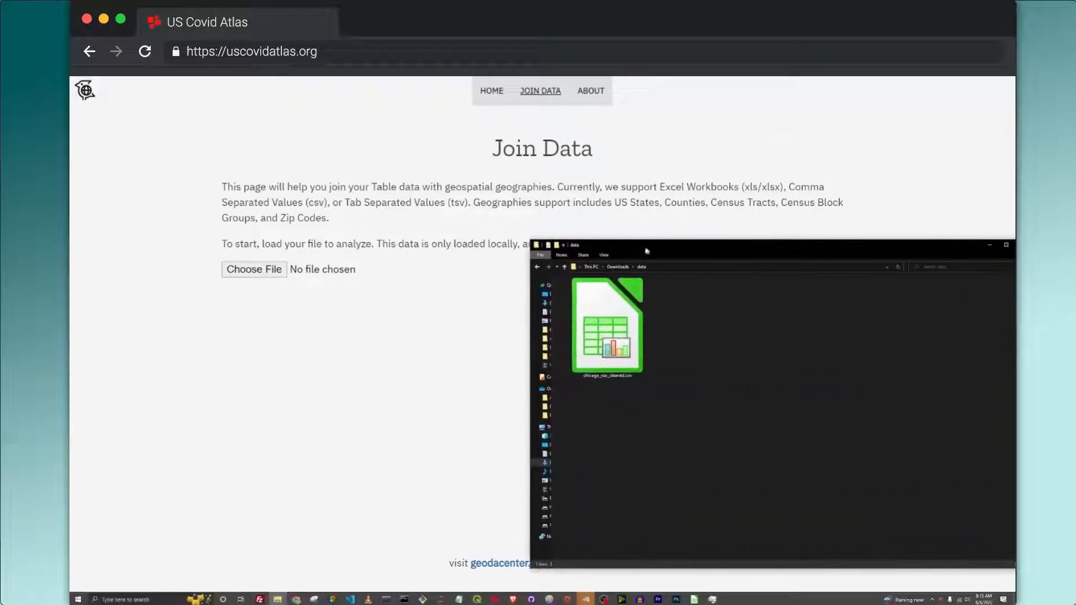
left_click(587, 318)
left_click_drag(586, 318, 254, 268)
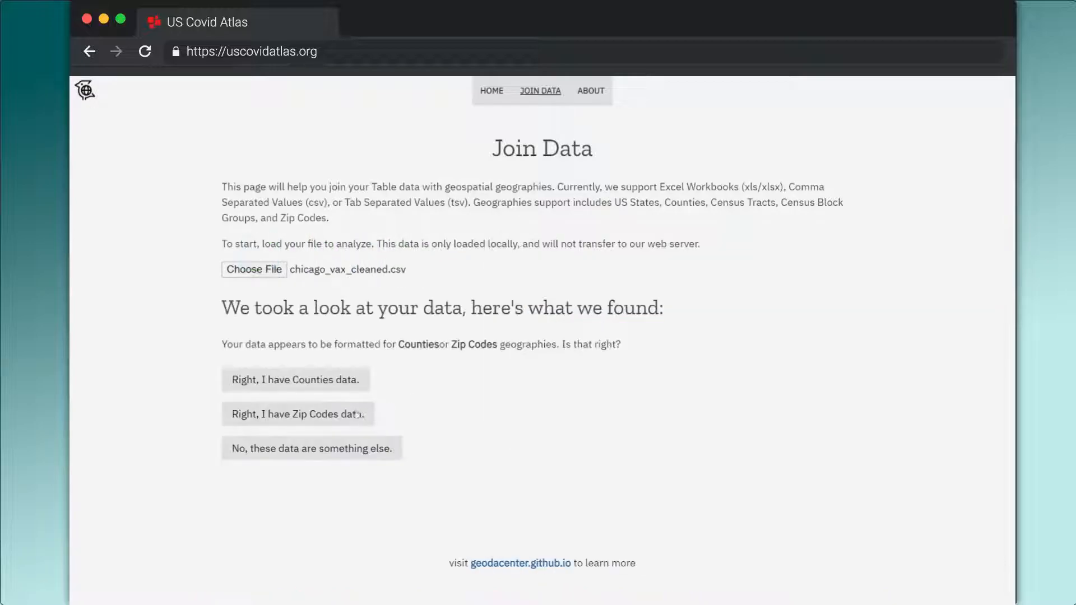
Identify the loaded data as Zip Codes data and preview its table to check the ID column
left_click(356, 414)
scroll(336, 426, "down", 2)
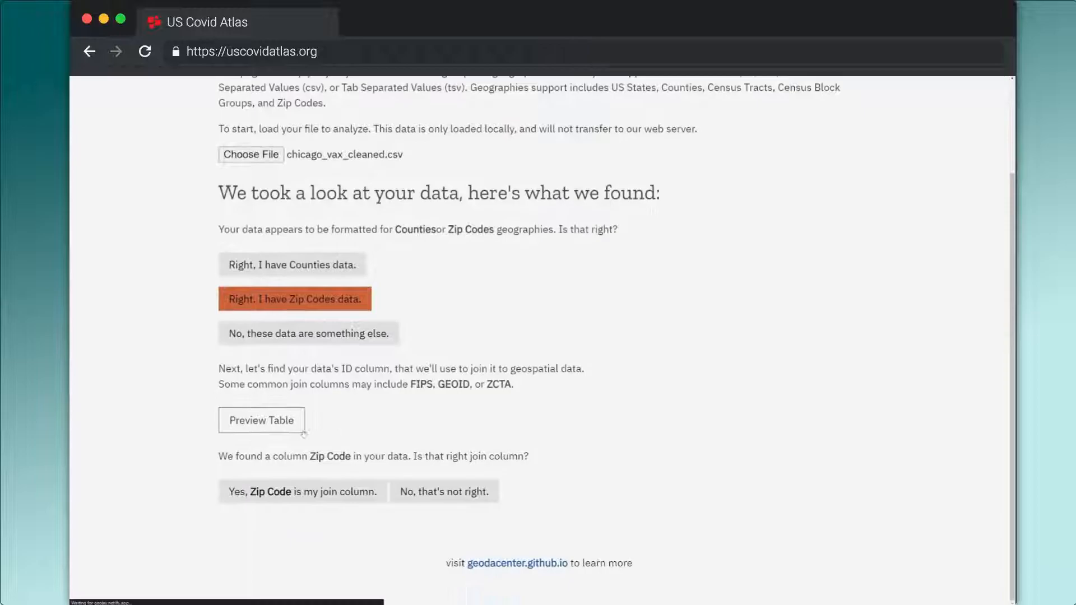
left_click(302, 431)
left_click_drag(130, 440, 212, 440)
left_click(559, 477)
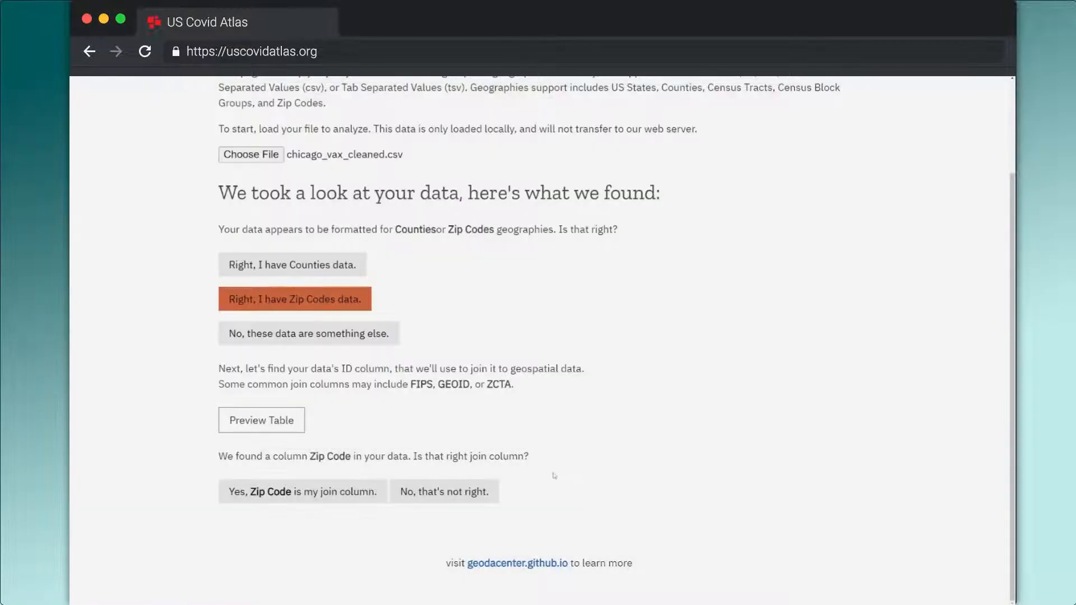
Confirm Zip Code as the join column and start downloading the geospatial data for the join
left_click(315, 492)
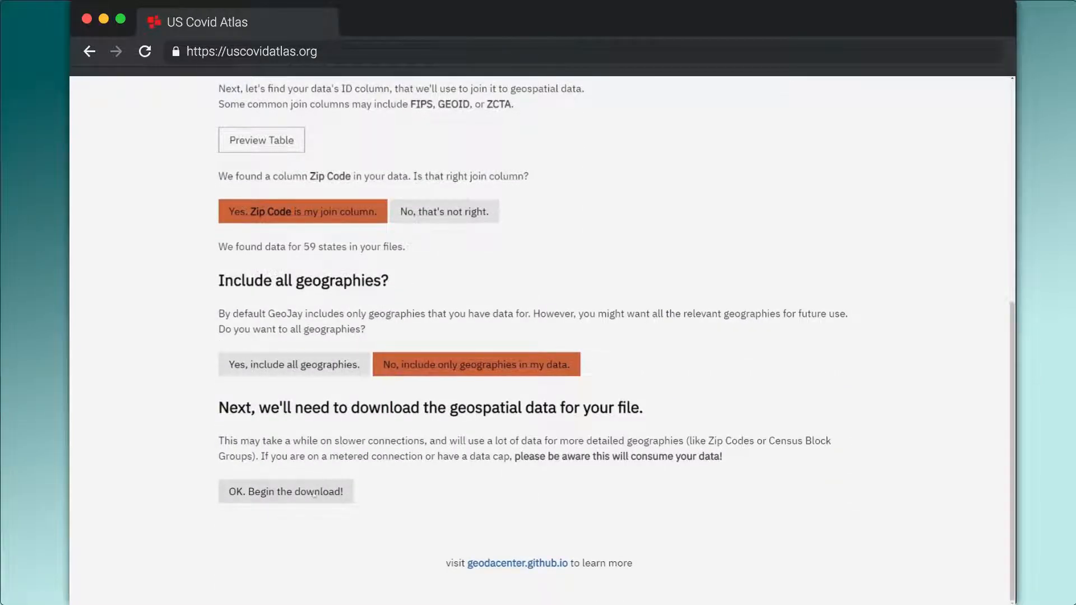
left_click(314, 494)
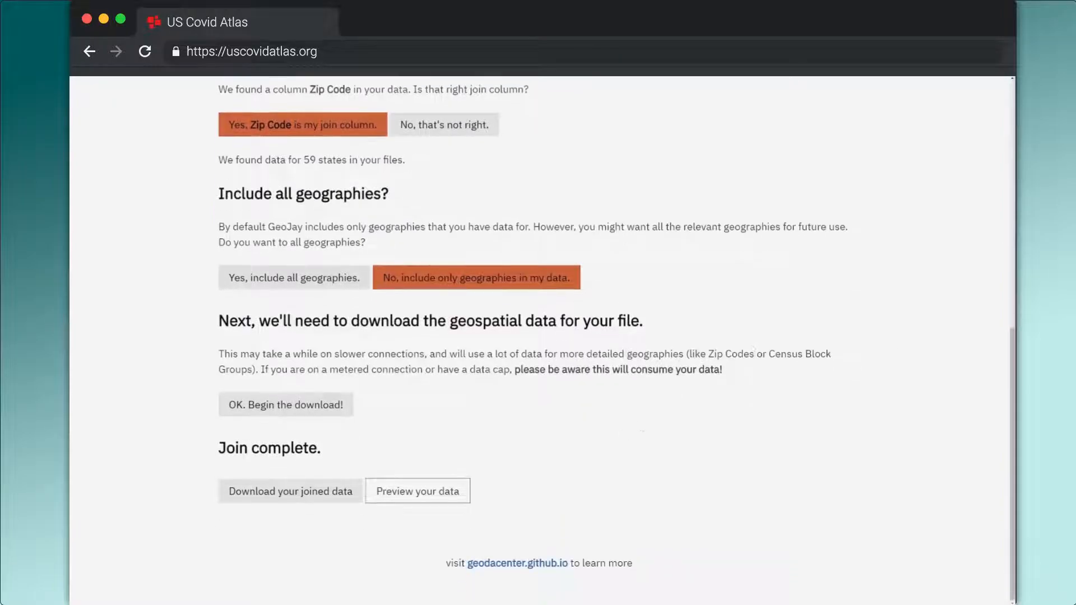
Preview the joined data on the map by the 05/17/2022 column and download the joined data
left_click(431, 488)
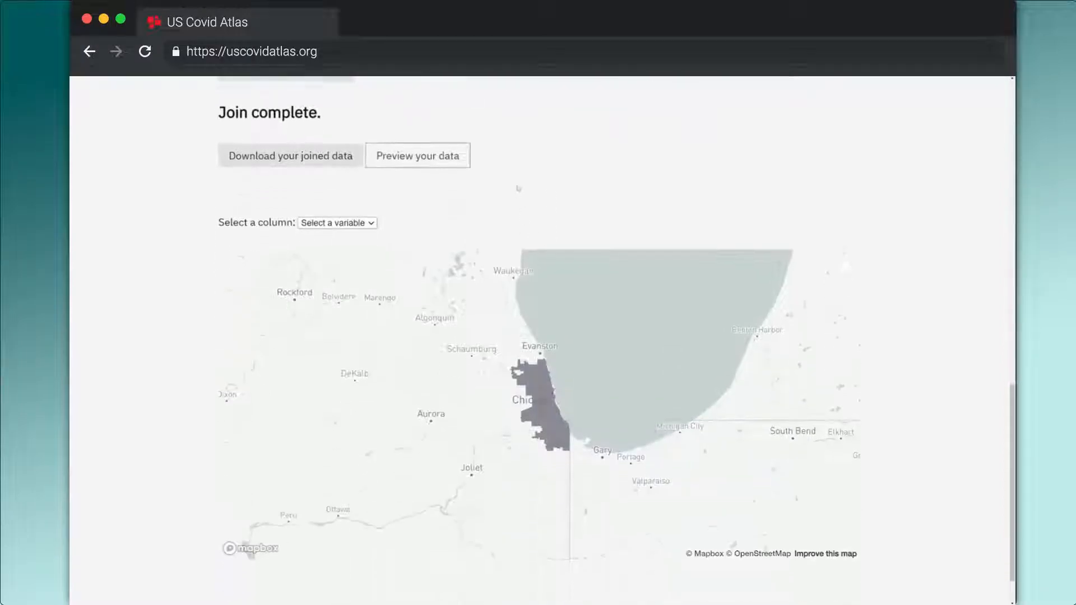
left_click(336, 189)
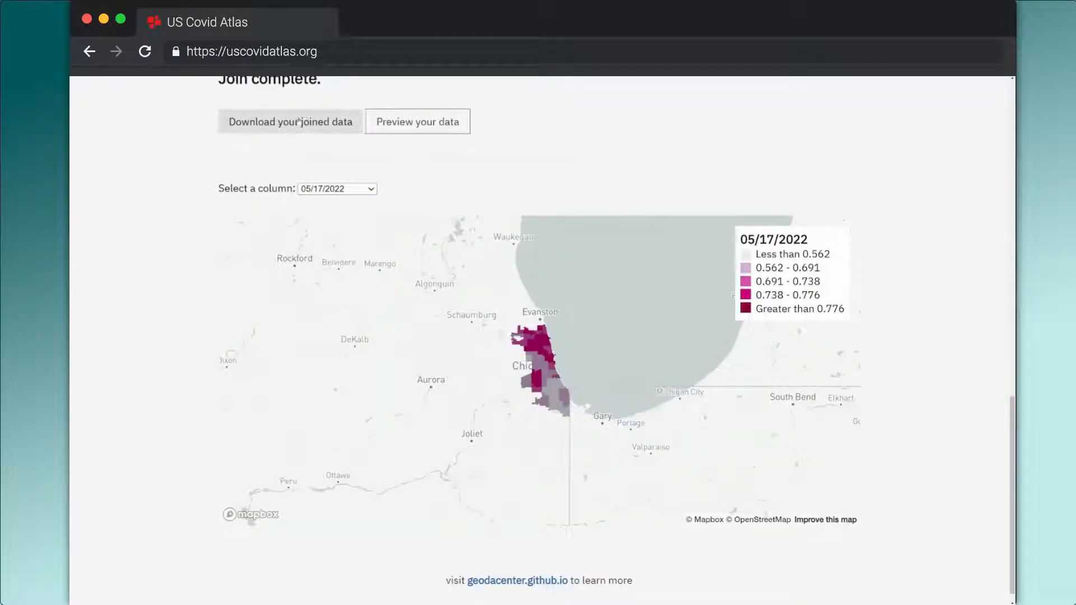
left_click(299, 121)
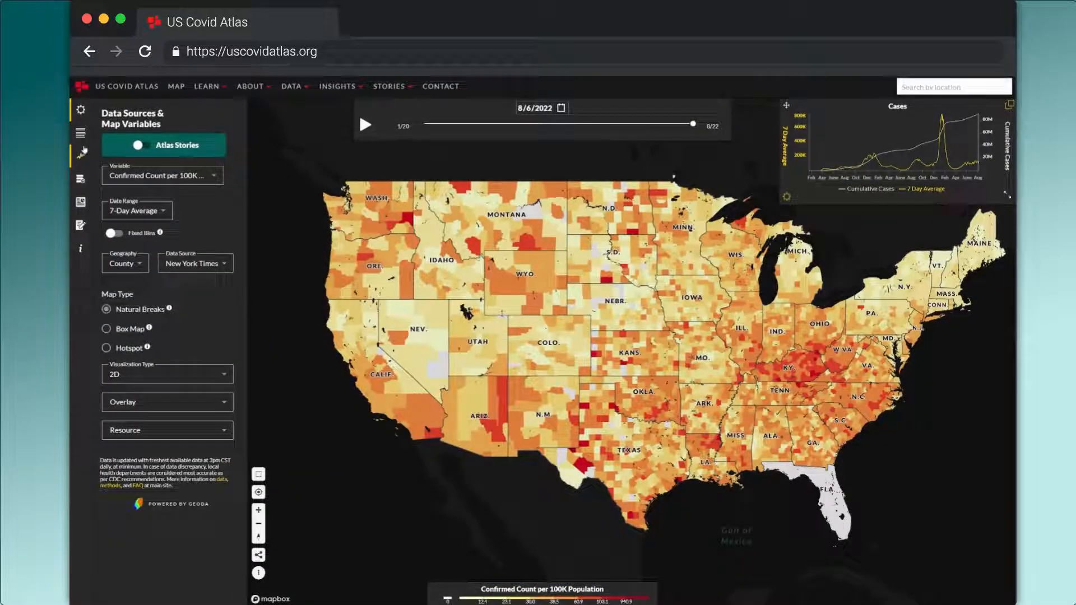
Switch to the US Covid Atlas map, add geojay-chicago-vaccination.geojson as custom data, validate it and proceed to the variable configuration
mouse_move(81, 157)
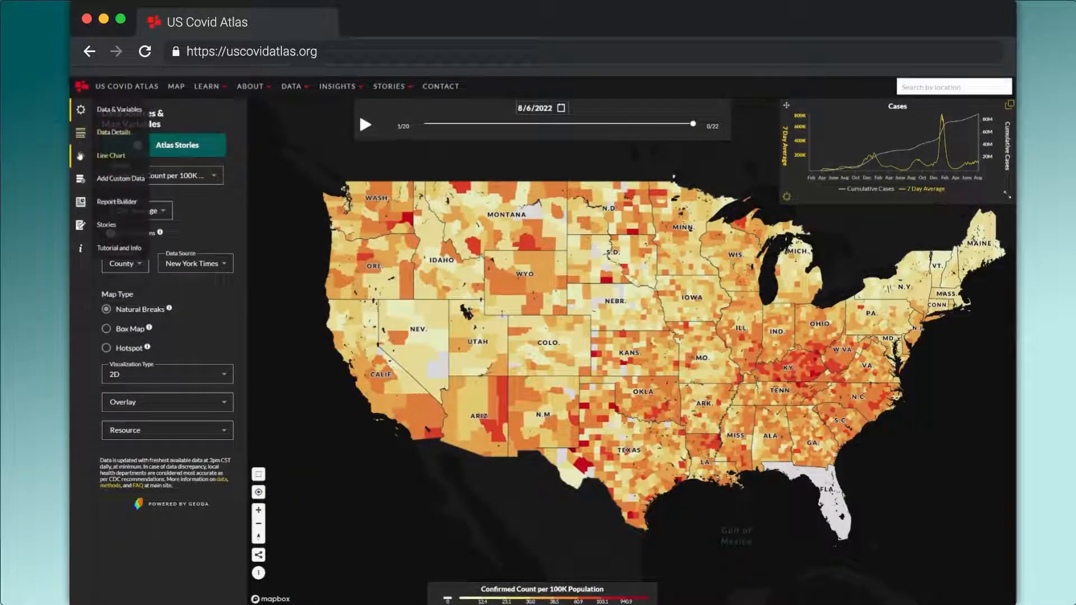
left_click(110, 179)
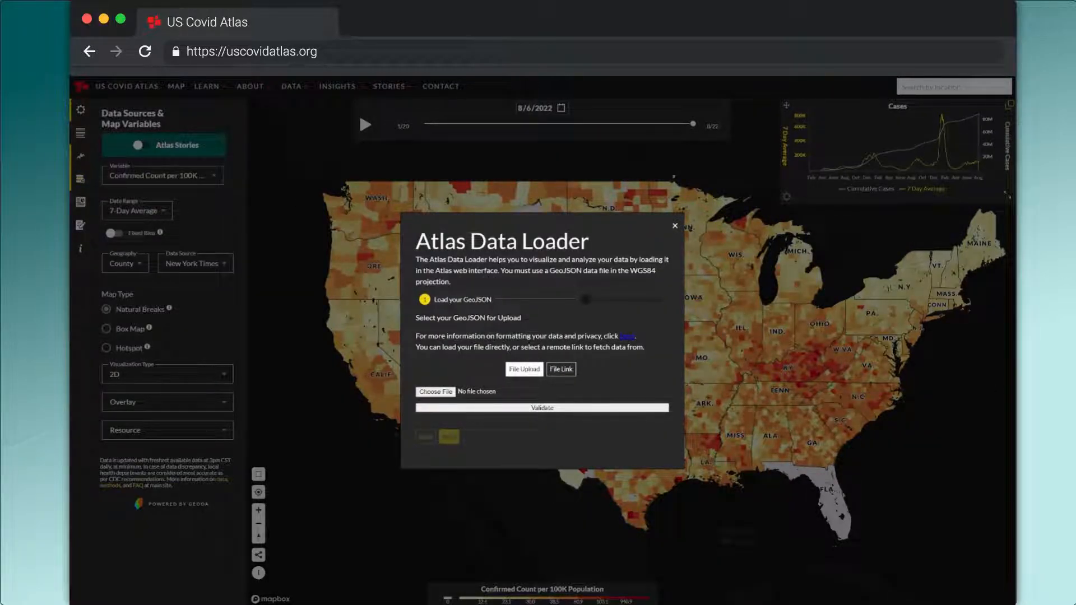
left_click_drag(1014, 223, 785, 208)
left_click_drag(895, 303, 435, 401)
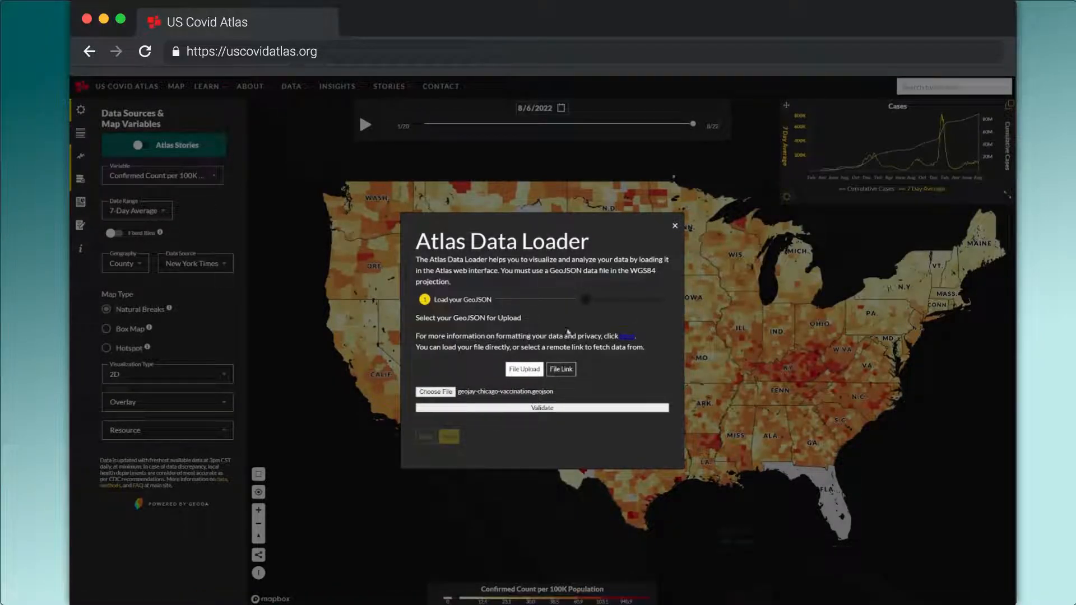
left_click(536, 408)
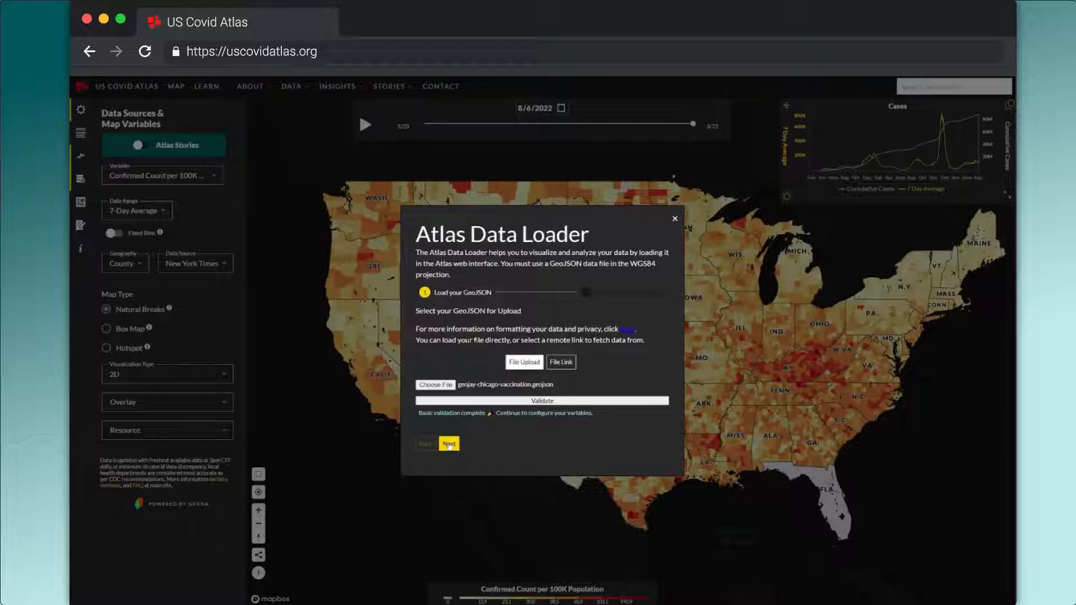
left_click(449, 445)
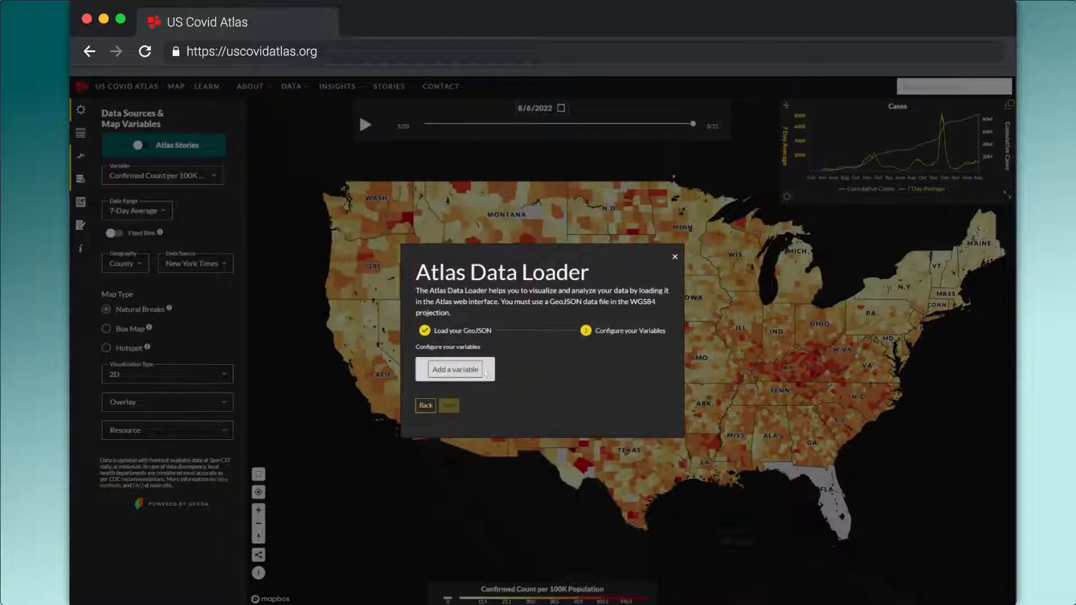
Add a variable named "Vaccinated %, 1/22" with numerator column 01/01/2022 and no denominator, and save it
left_click(479, 370)
type("Va")
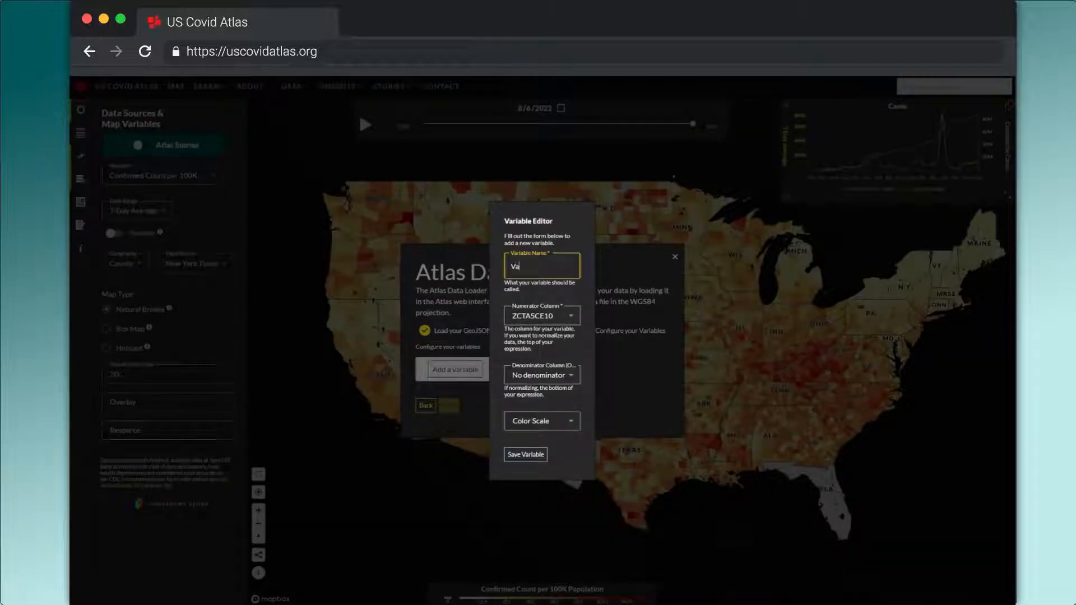
type("ccinated %,")
left_click(543, 316)
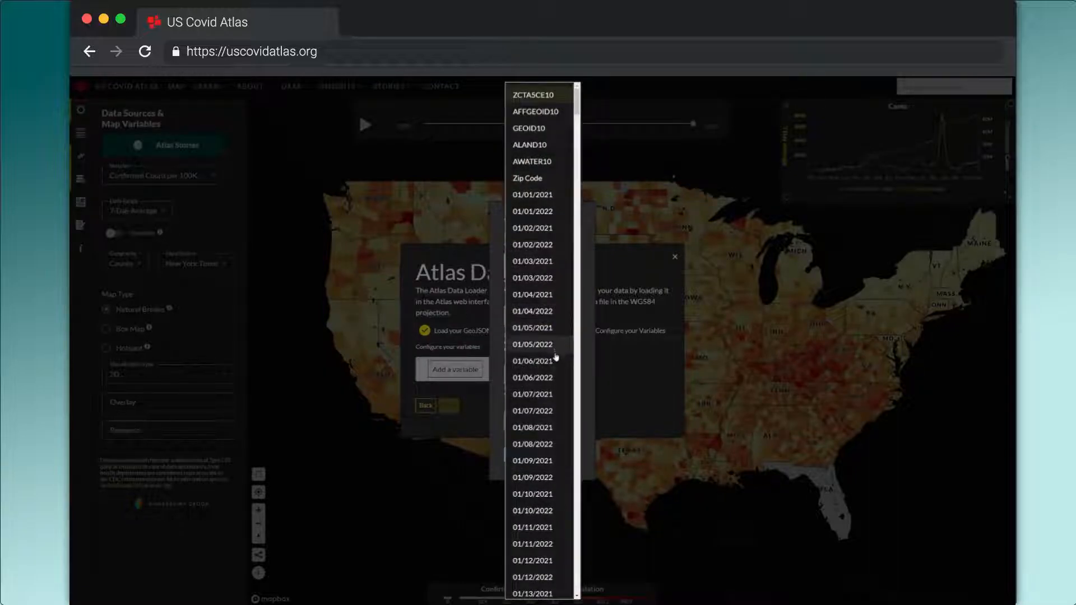
left_click(546, 211)
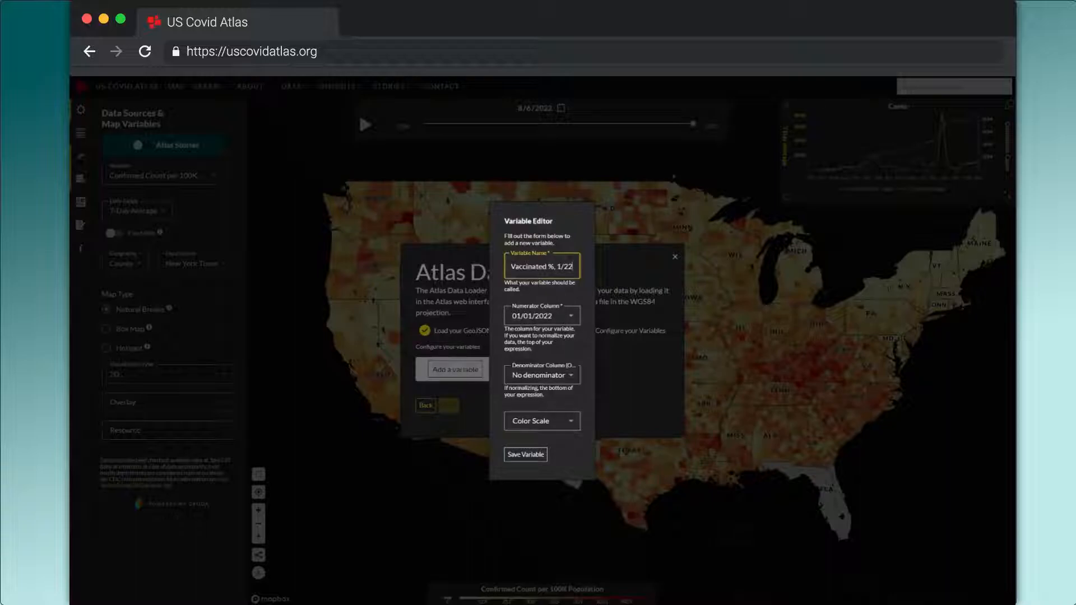
left_click(545, 383)
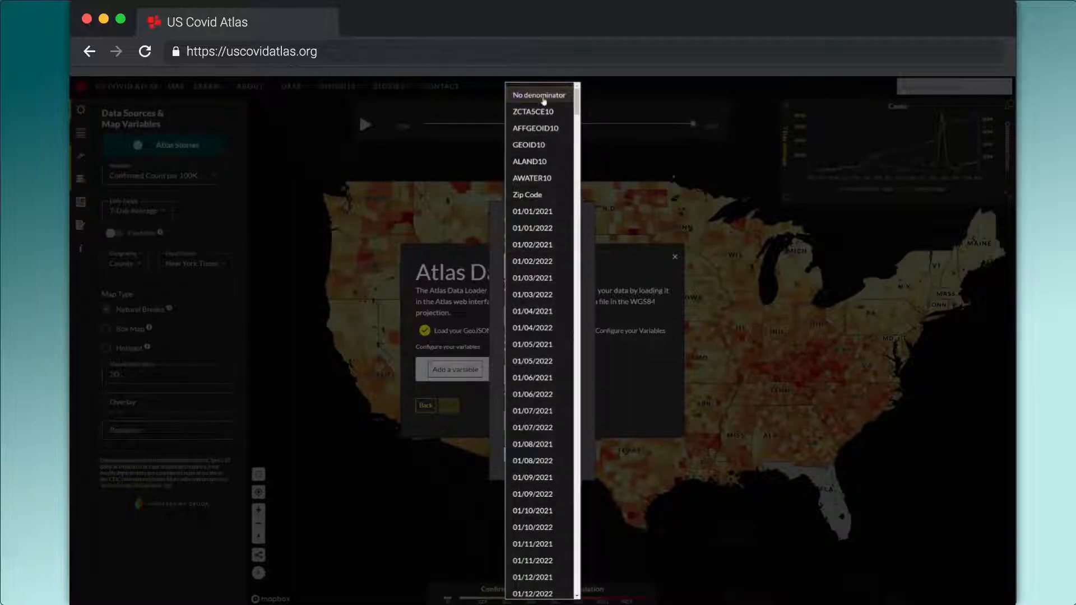
left_click(583, 281)
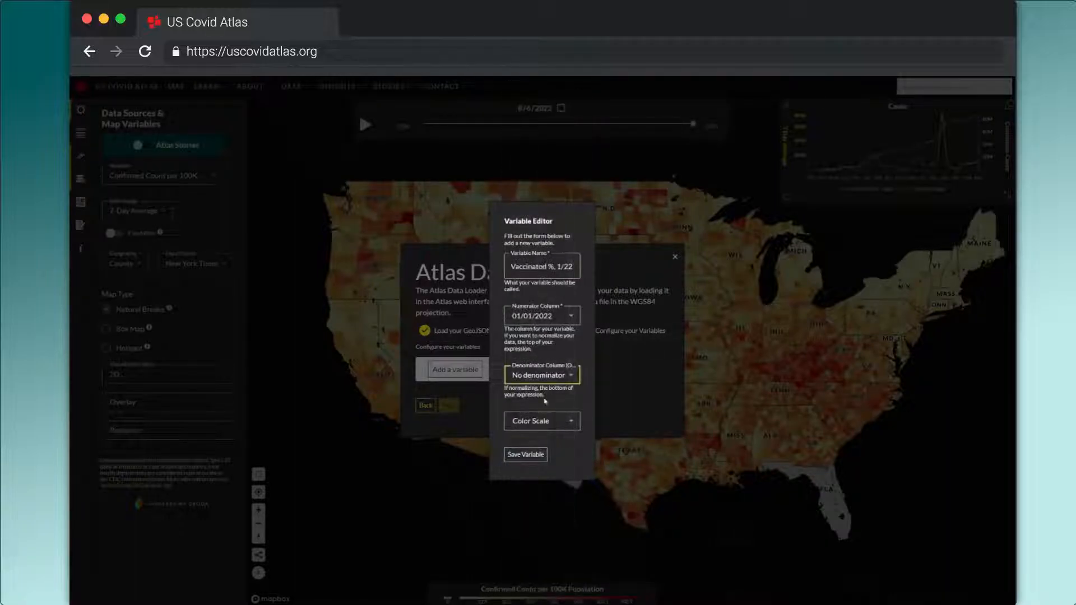
left_click(526, 455)
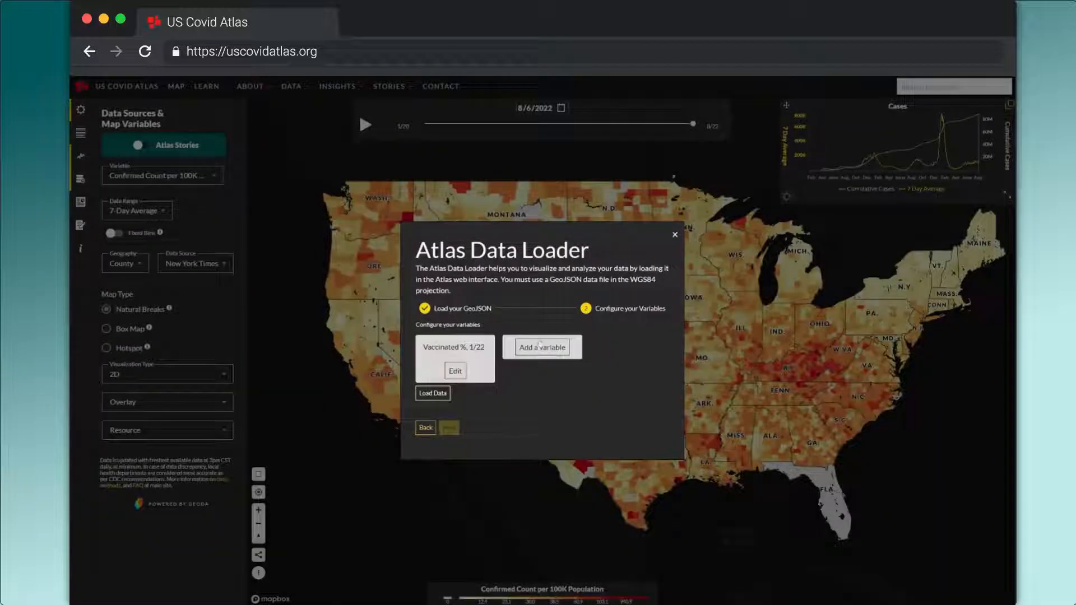
Add and save a second variable named "Vaccinated %, 7/21" with numerator column 07/01/2021
left_click(539, 347)
type("Vaccinated %,")
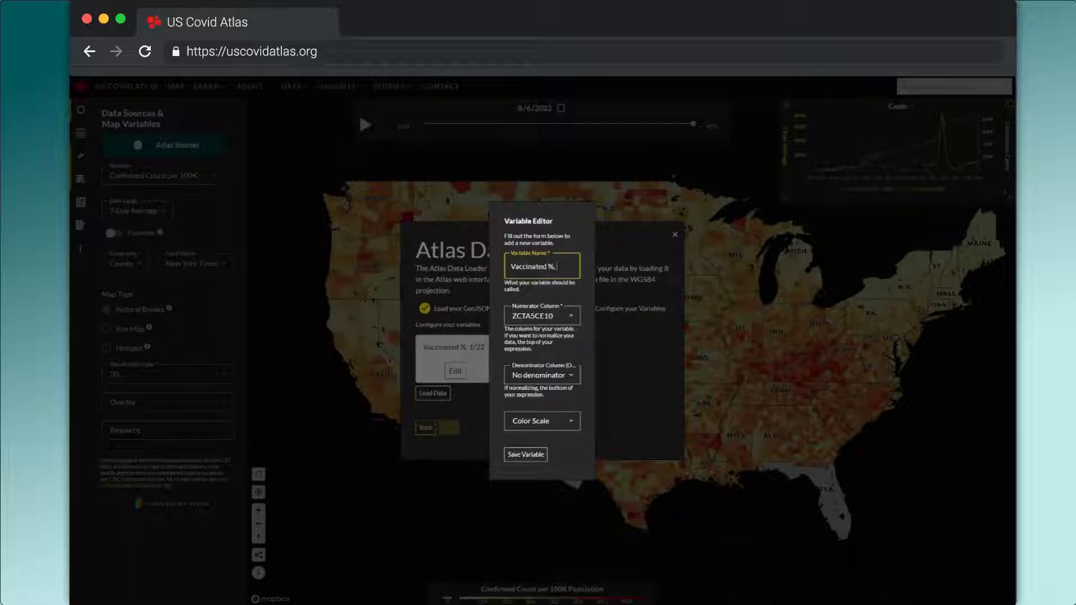
left_click(566, 319)
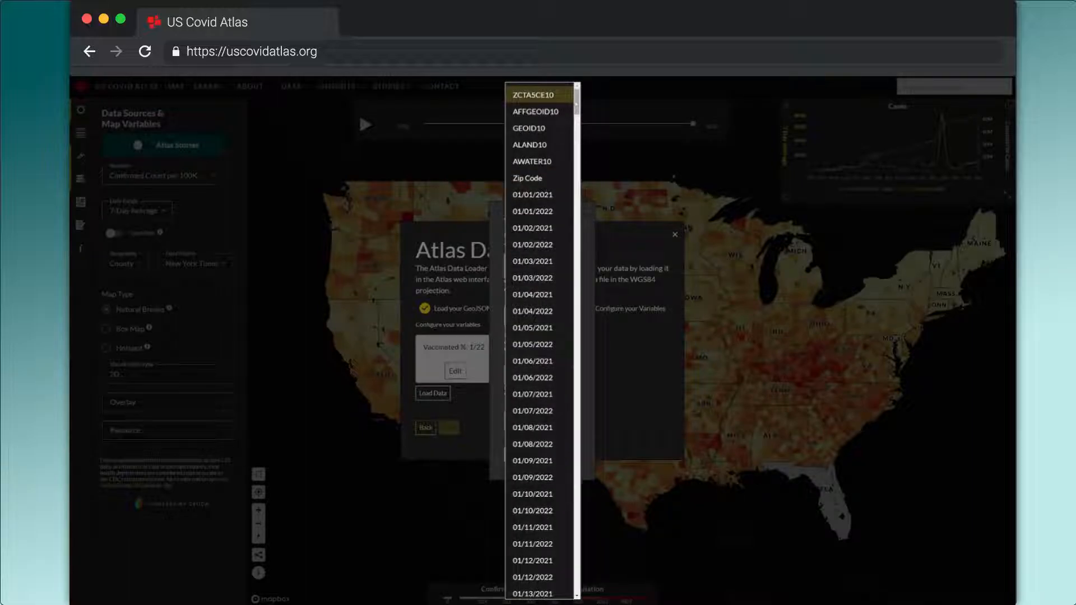
left_click_drag(577, 104, 574, 400)
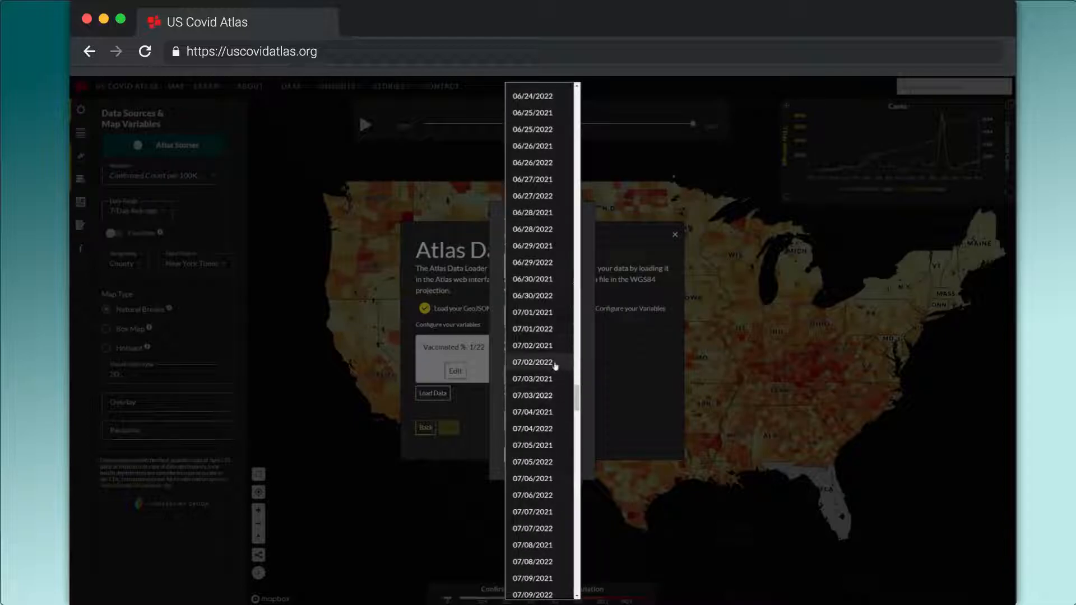
left_click(552, 312)
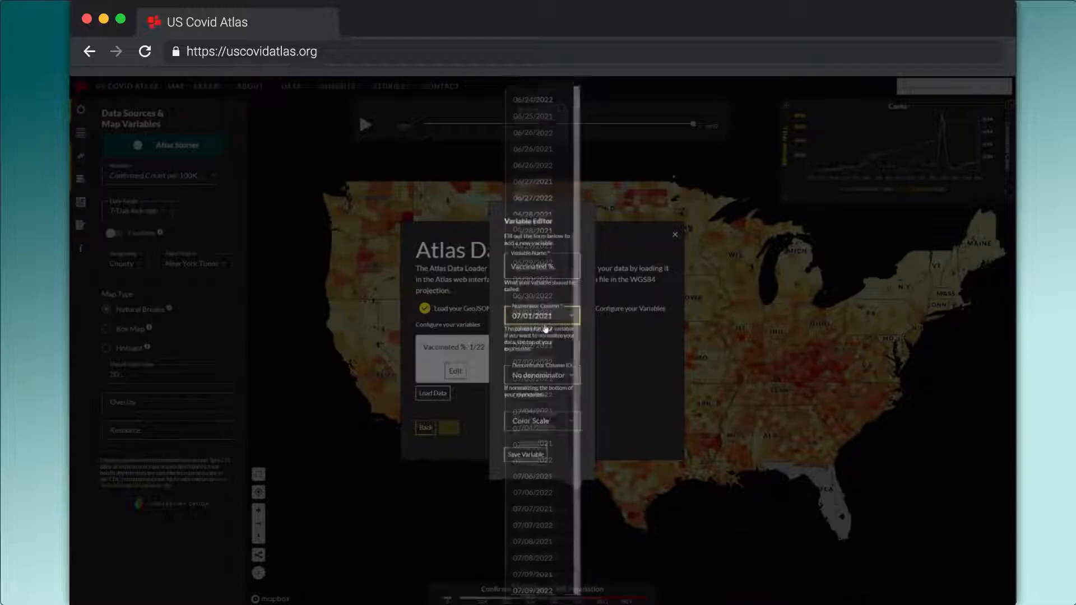
left_click(559, 266)
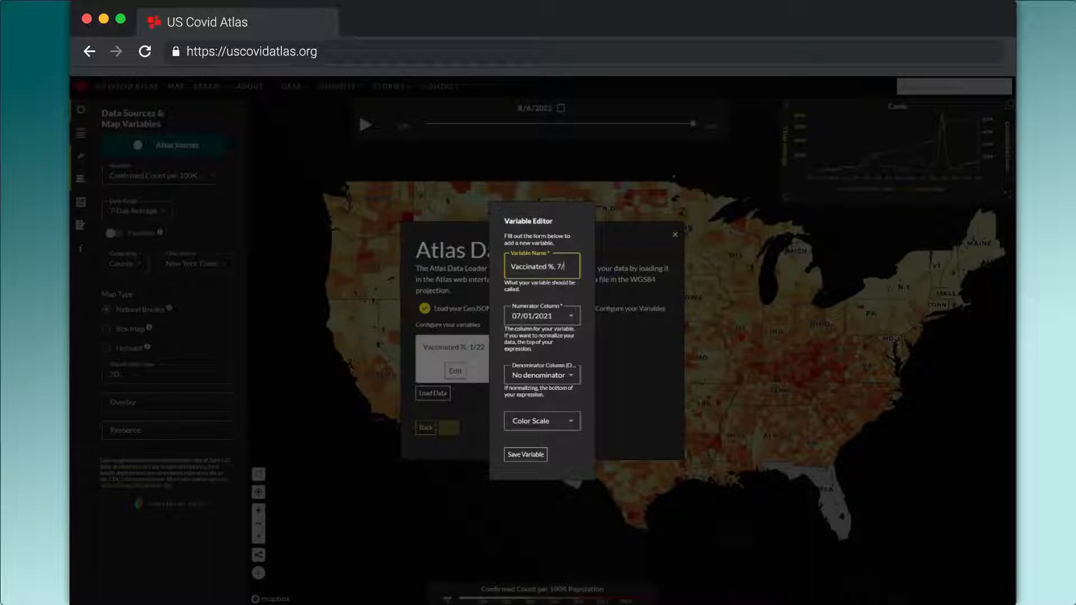
left_click(524, 454)
Load the configured custom data into the map and display the variable "Vaccinated %, 7/21"
left_click(436, 393)
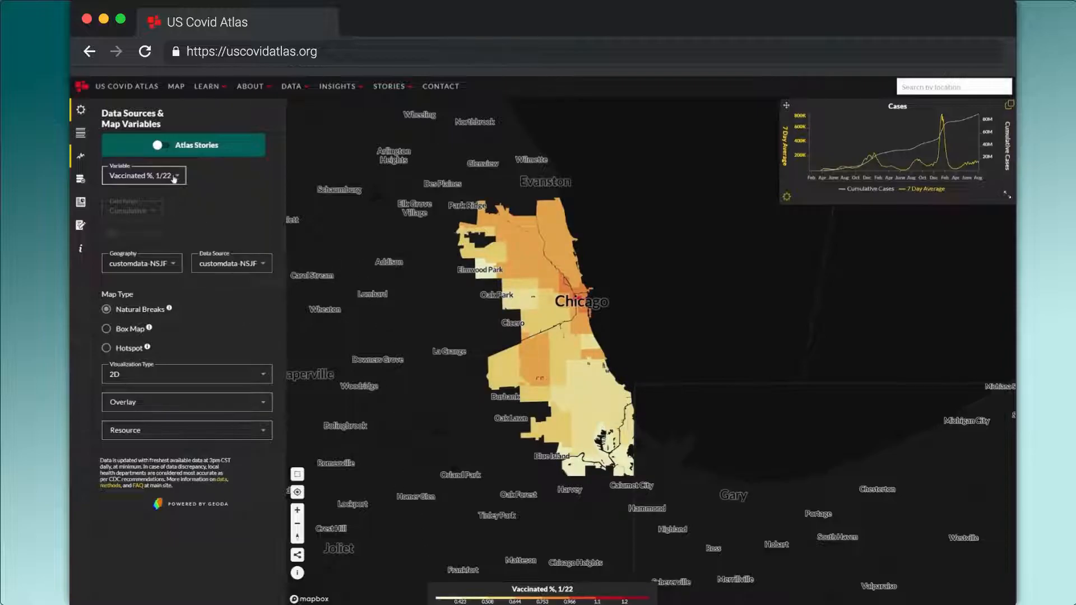
left_click(174, 178)
left_click(169, 164)
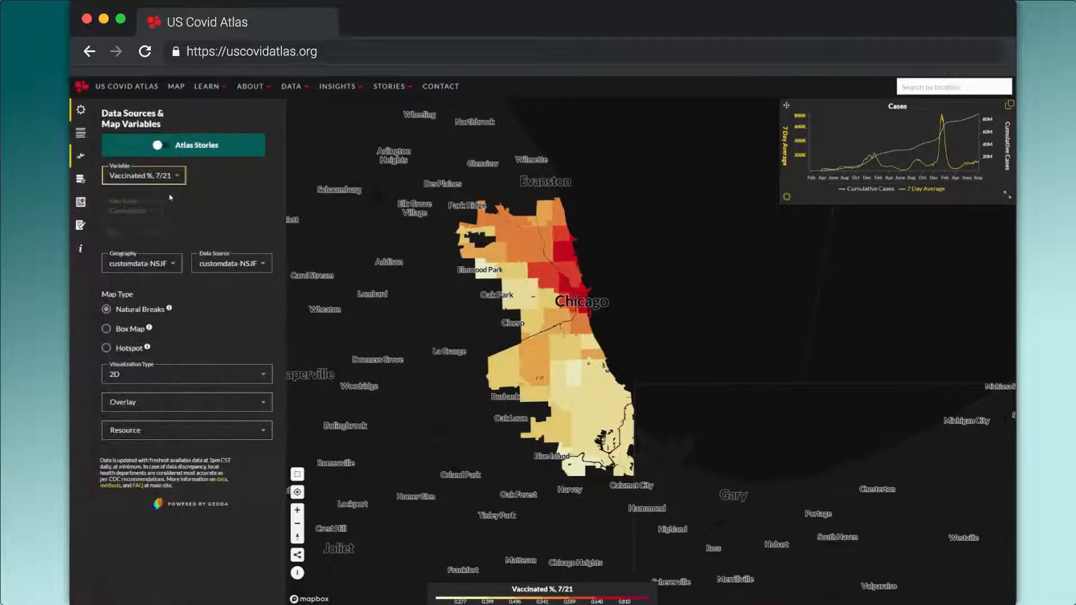
Display the variable "Vaccinated %, 1/22" on the map and change the map type to Hotspot
left_click(166, 179)
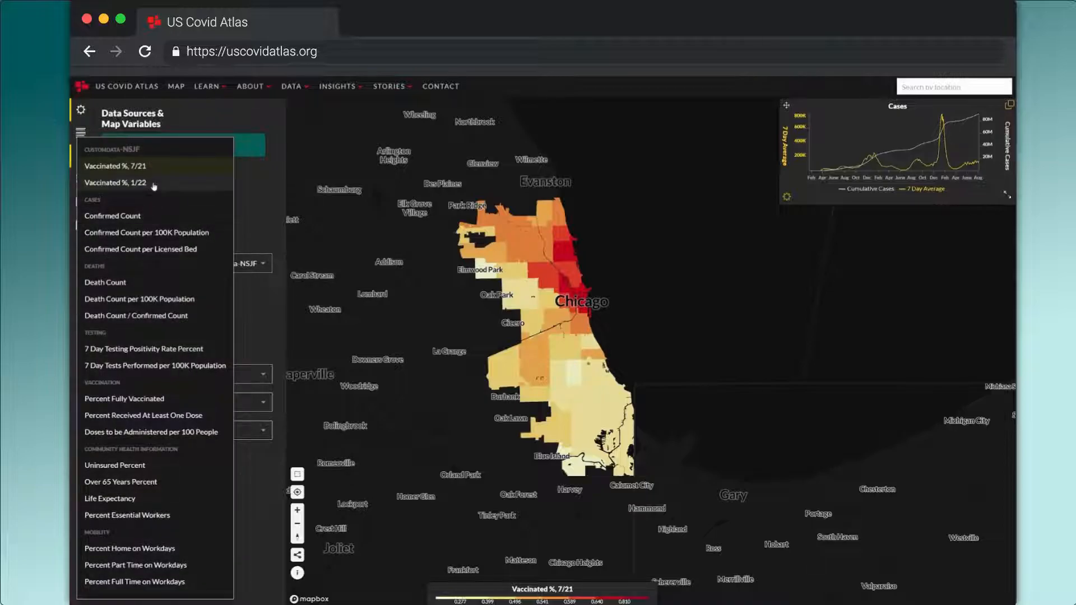
left_click(154, 184)
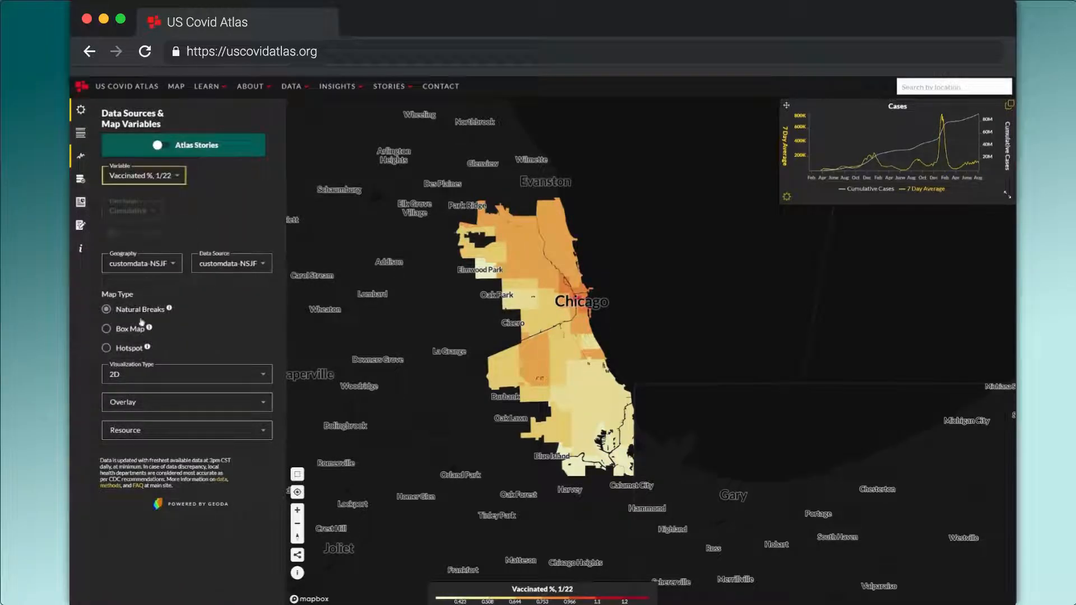
left_click(137, 352)
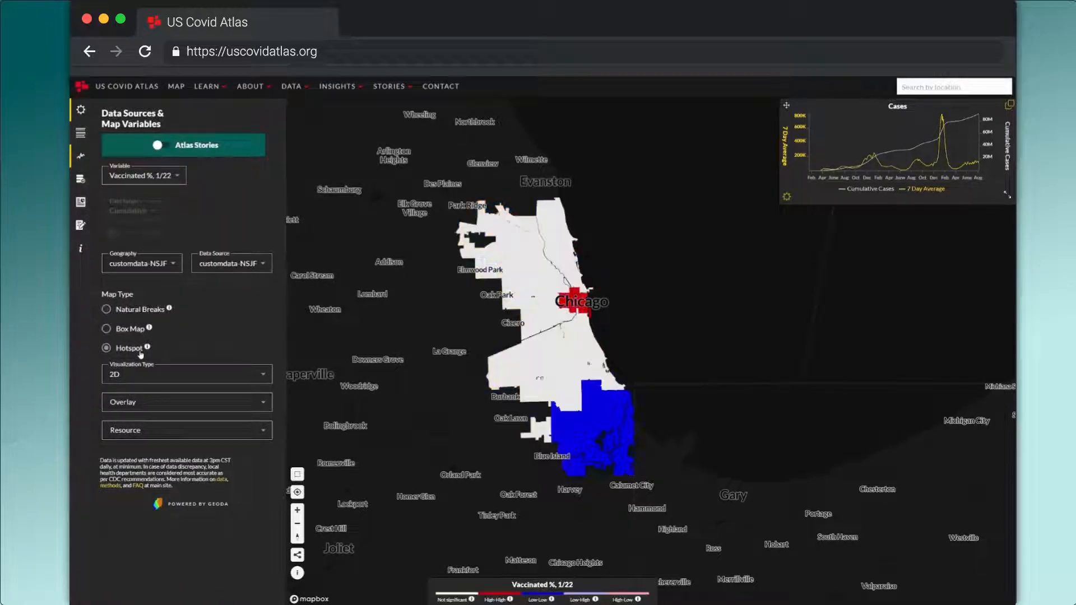
Compare the hotspot maps of the two dates by showing "Vaccinated %, 7/21" and returning to "Vaccinated %, 1/22"
left_click(155, 179)
left_click(146, 164)
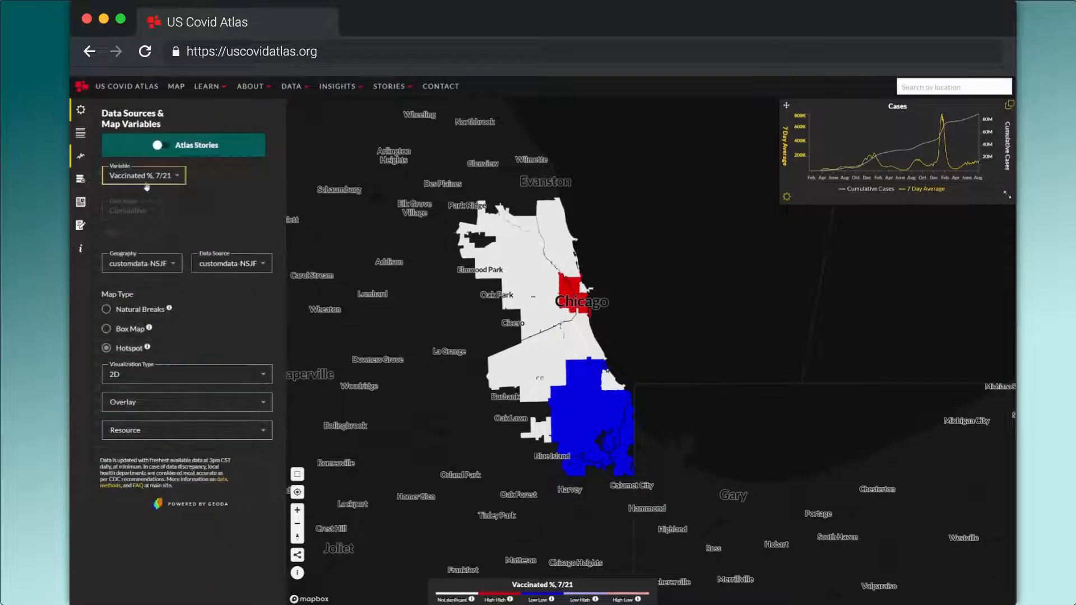
left_click(147, 185)
left_click(140, 182)
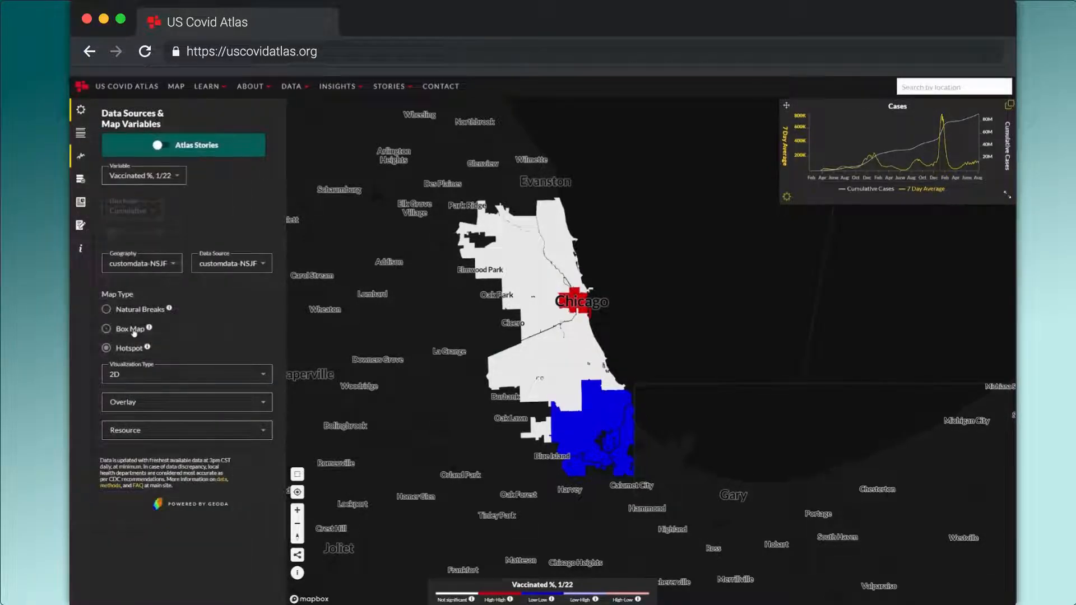
Change the map type to Box Map and compare "Vaccinated %, 7/21" with "Vaccinated %, 1/22", leaving the 1/22 variable displayed
left_click(134, 330)
left_click(143, 175)
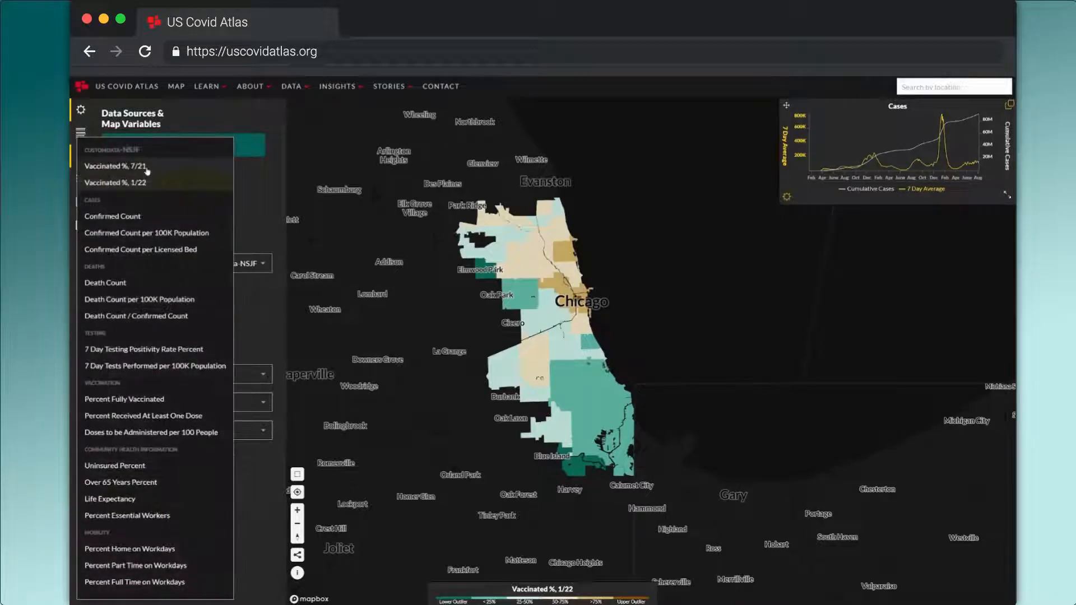
left_click(146, 167)
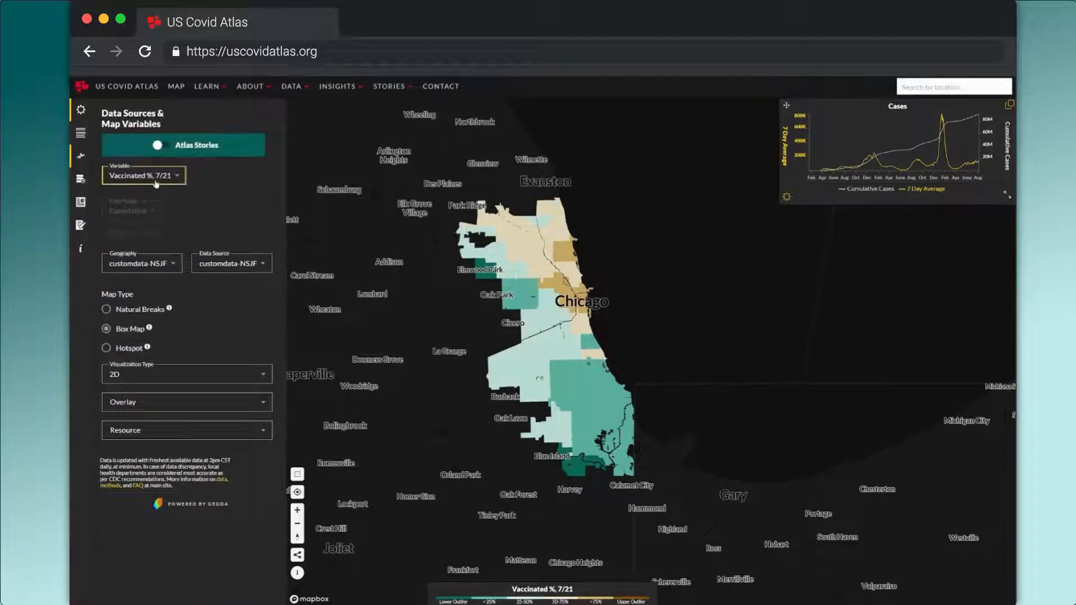
left_click(156, 184)
left_click(152, 183)
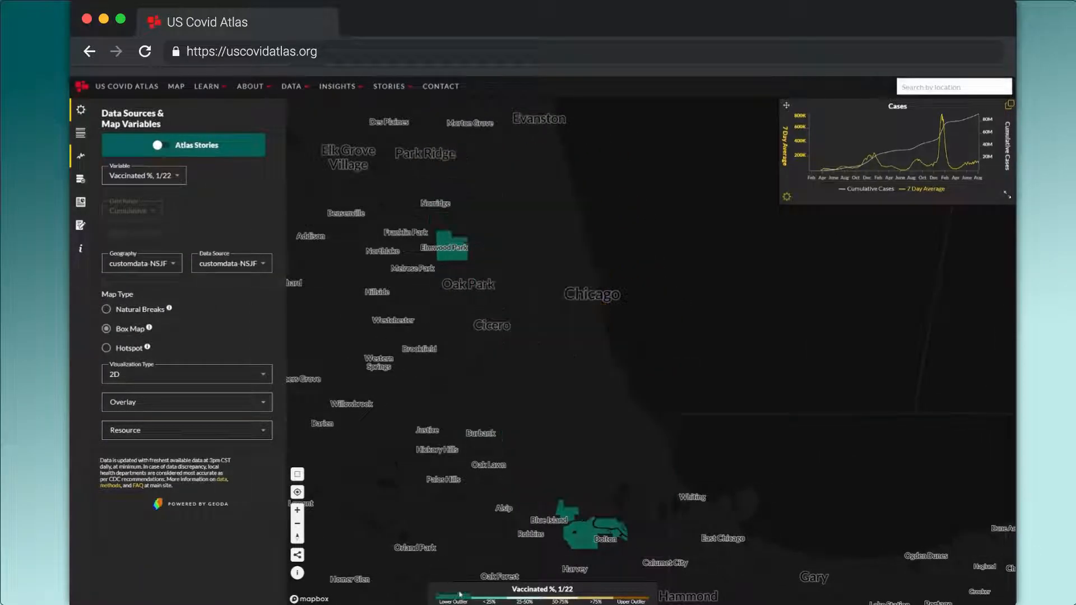
mouse_move(486, 600)
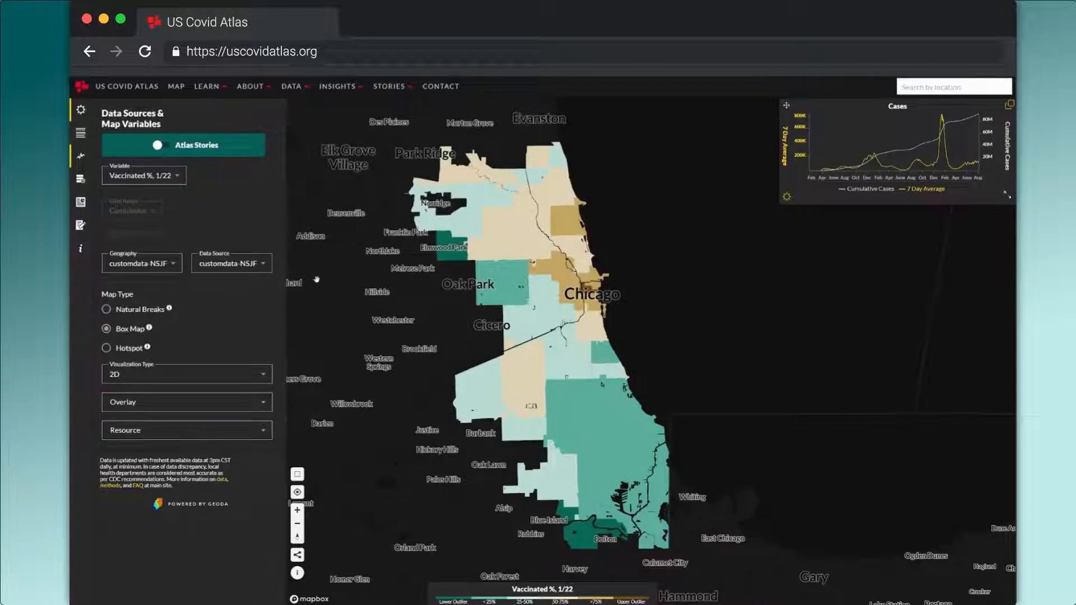
left_click(147, 175)
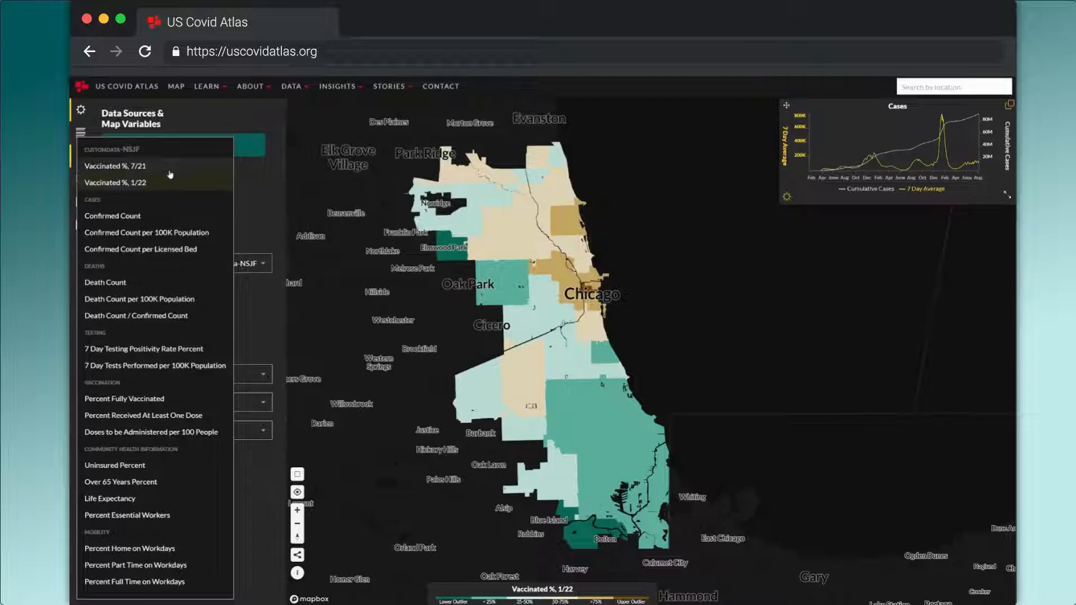
left_click(200, 183)
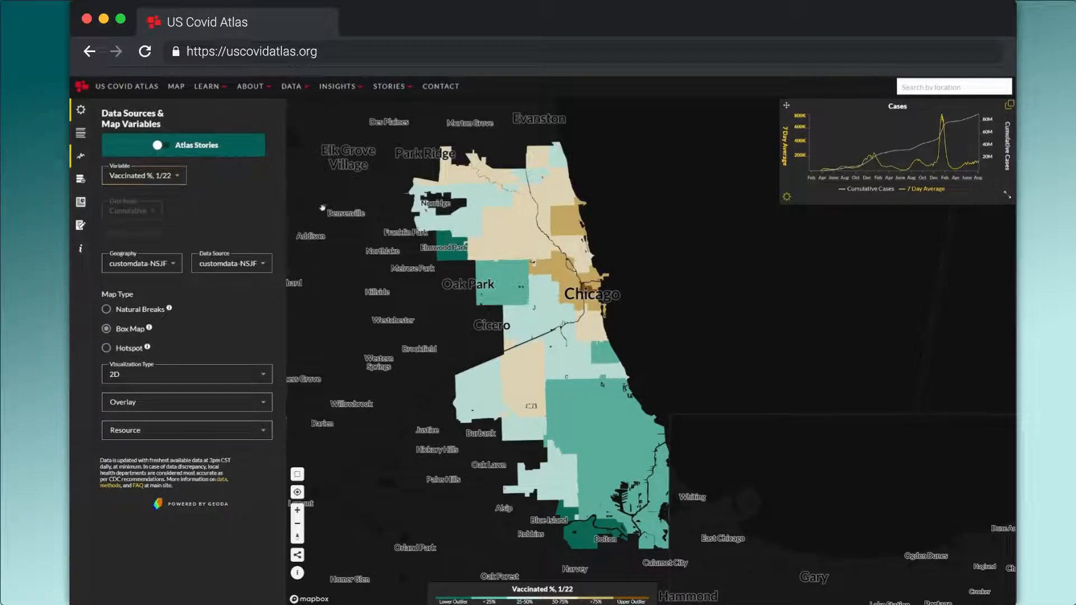
left_click_drag(321, 207, 337, 209)
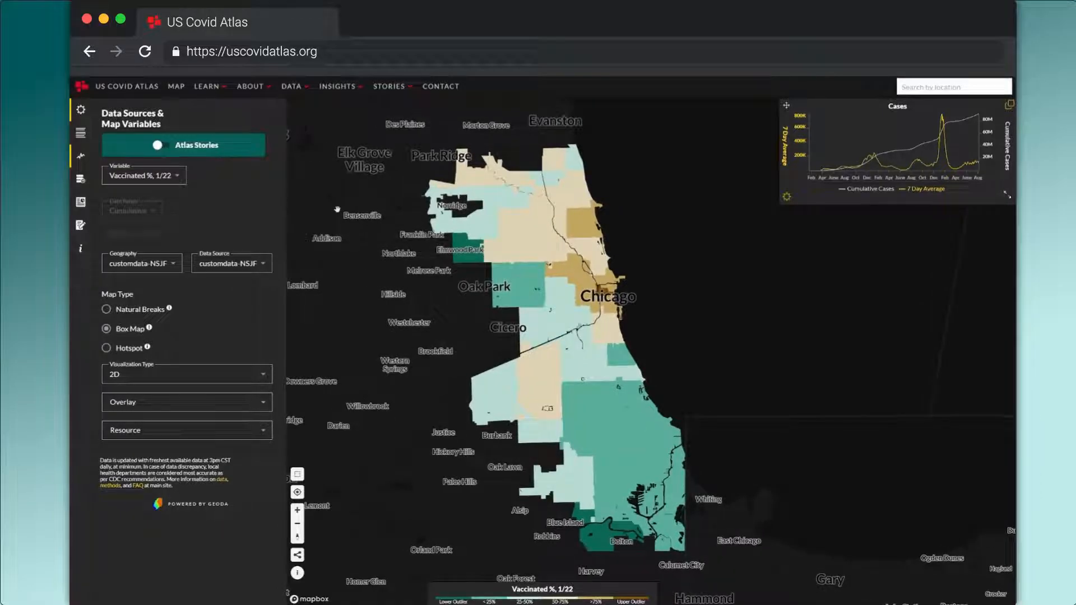